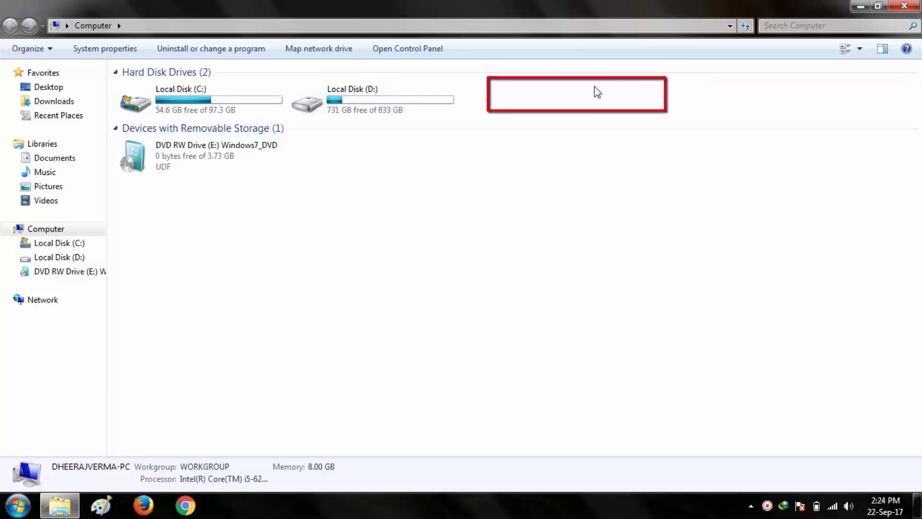
Close the drive overview and open Disk Management in the computer's management console.
click(904, 5)
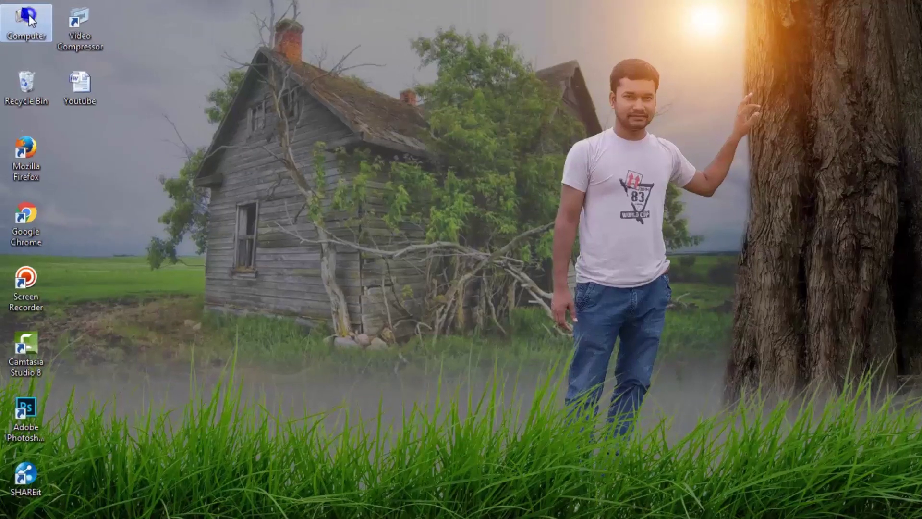
right_click(29, 18)
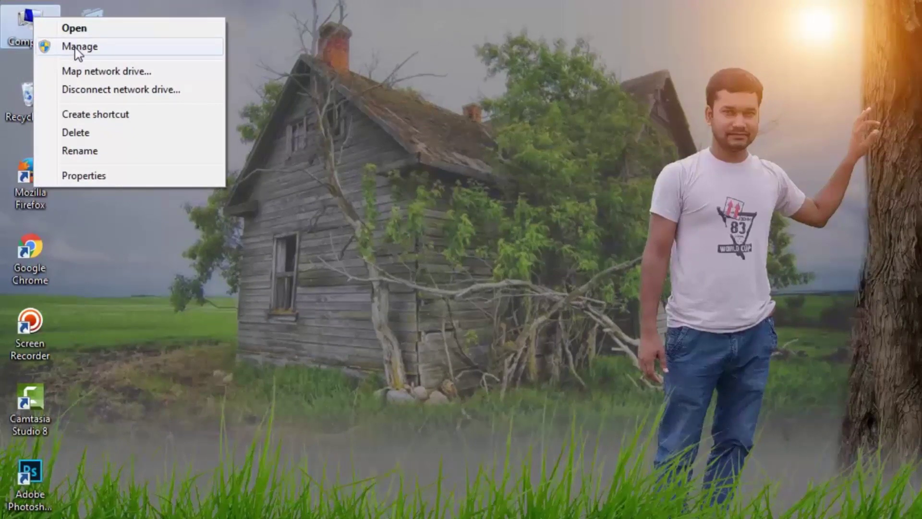
click(75, 47)
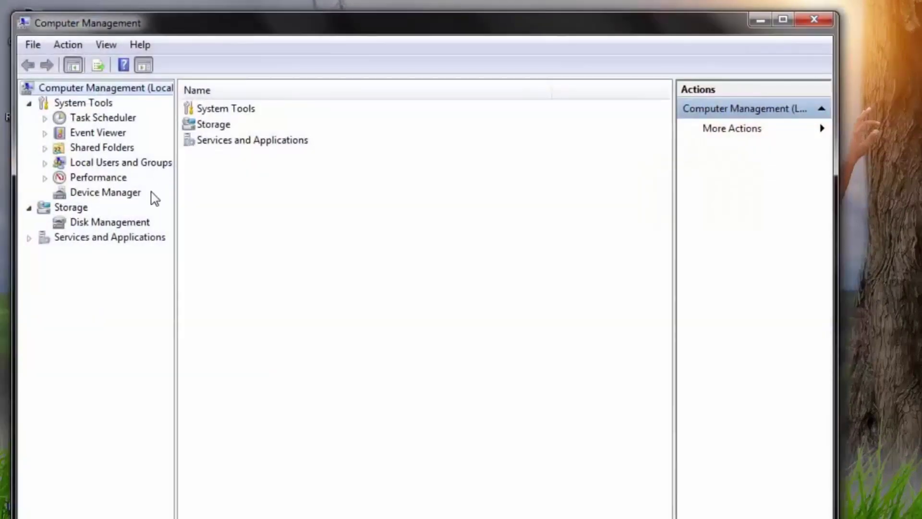
click(132, 224)
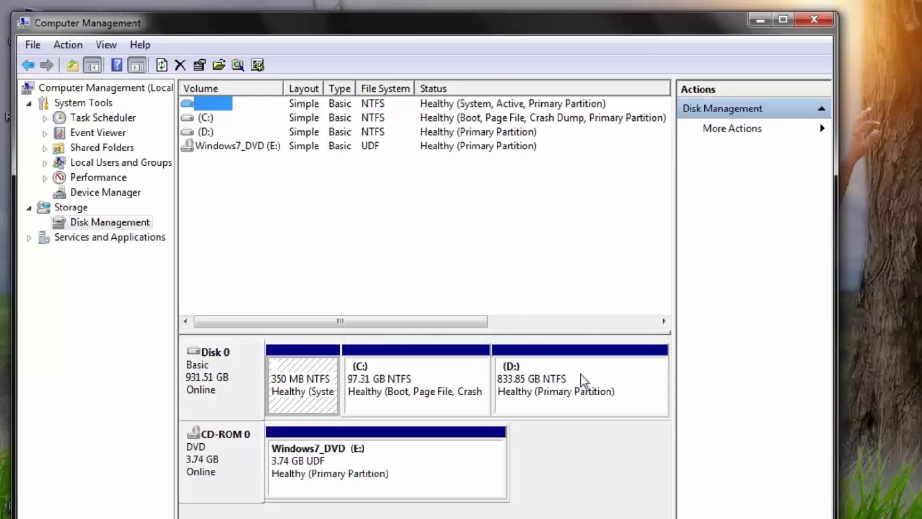
Shrink the D: volume by 200000 MB to free unallocated space on Disk 0.
click(560, 381)
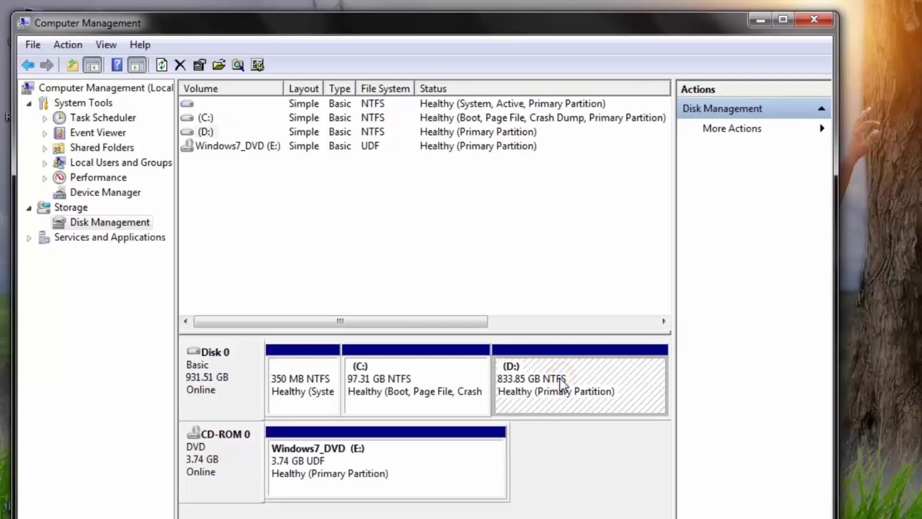
right_click(563, 381)
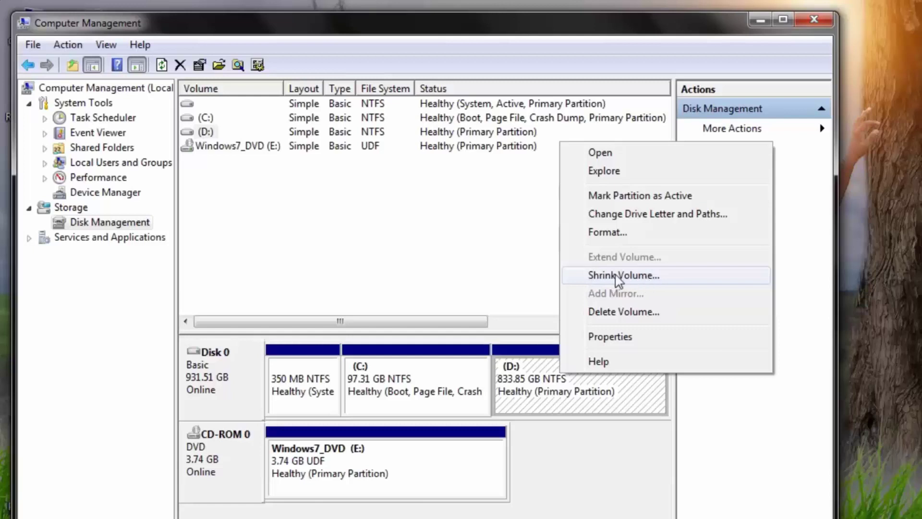
click(647, 276)
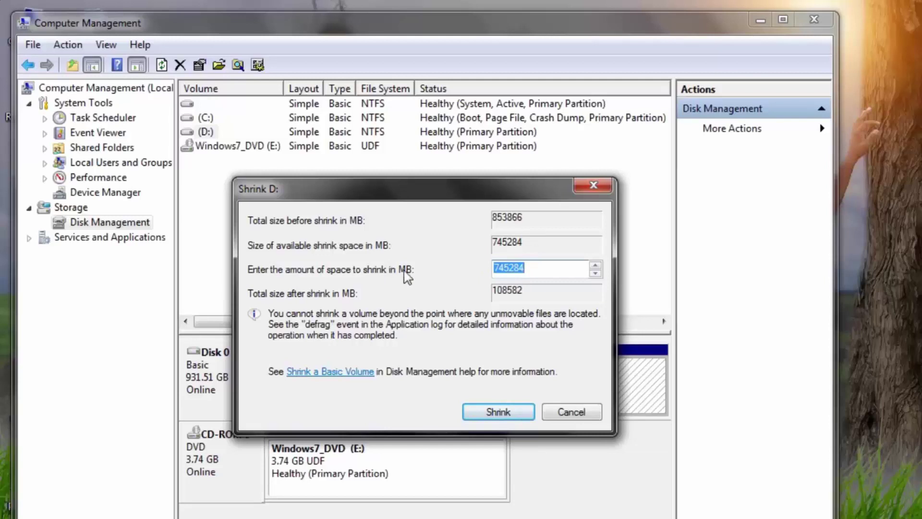
drag(534, 269, 477, 273)
click(533, 275)
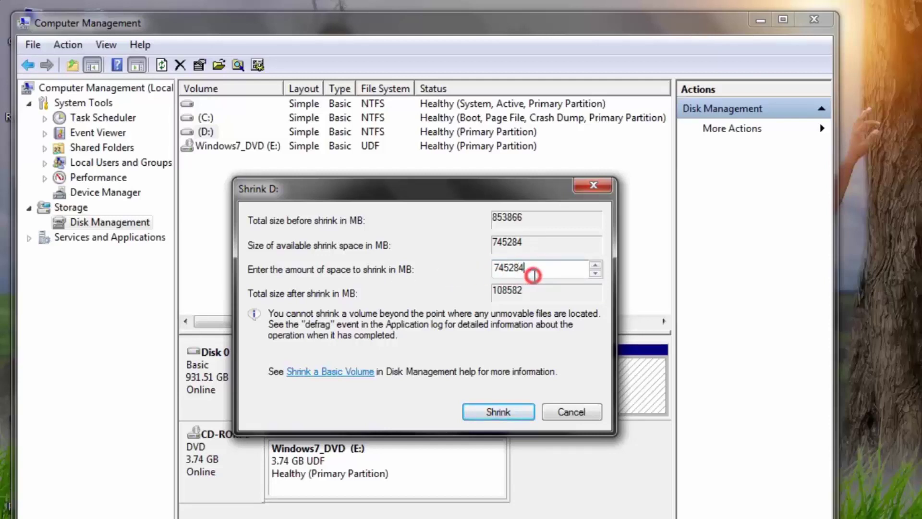
drag(533, 275, 480, 275)
click(538, 275)
drag(537, 275, 477, 275)
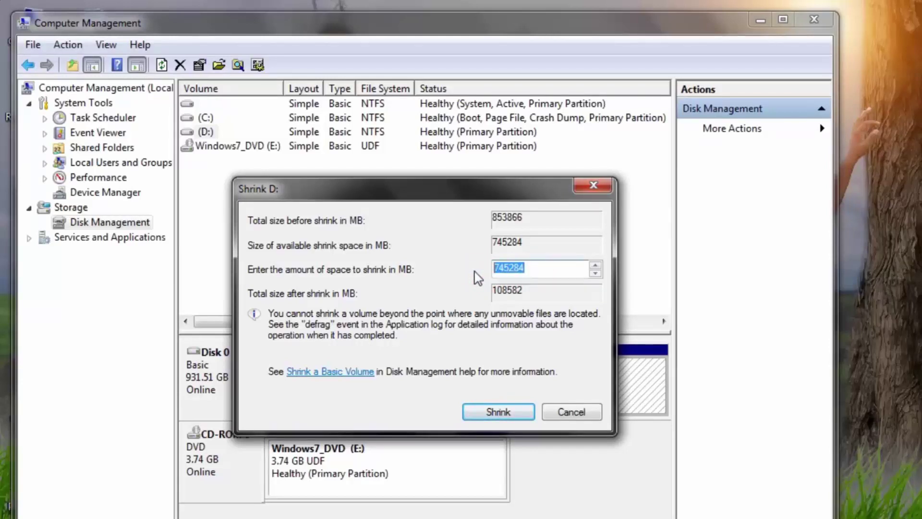
click(524, 275)
drag(524, 275, 473, 275)
text(1000)
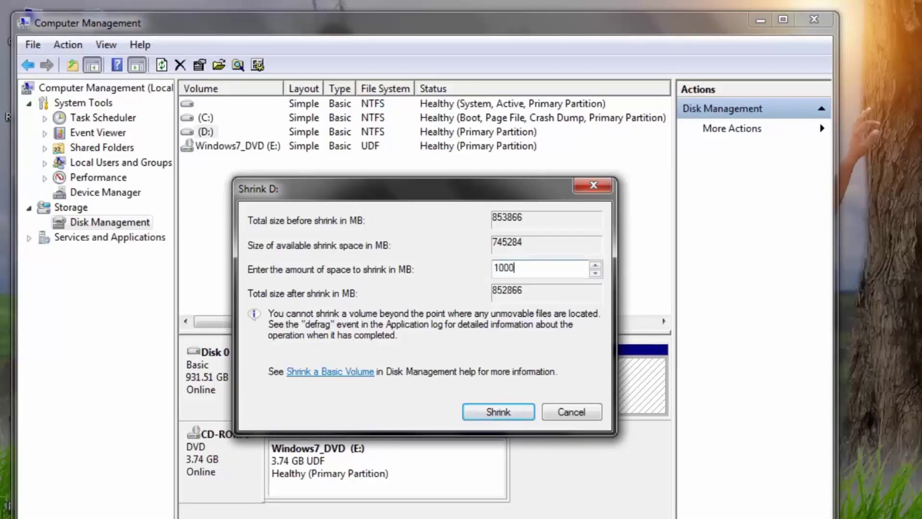
text(00)
drag(493, 268, 498, 269)
text(2)
click(497, 413)
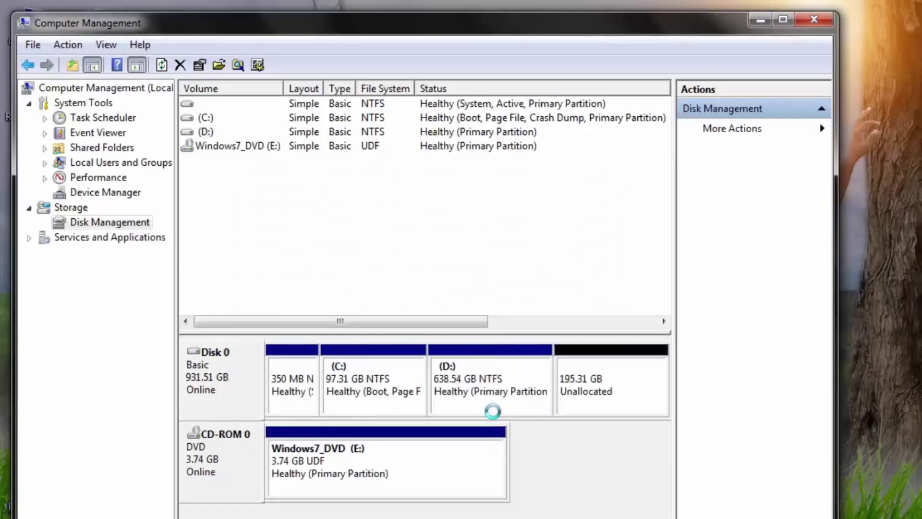
Set up a new simple volume in Disk 0's unallocated space with size 200000 MB and drive letter F.
right_click(596, 382)
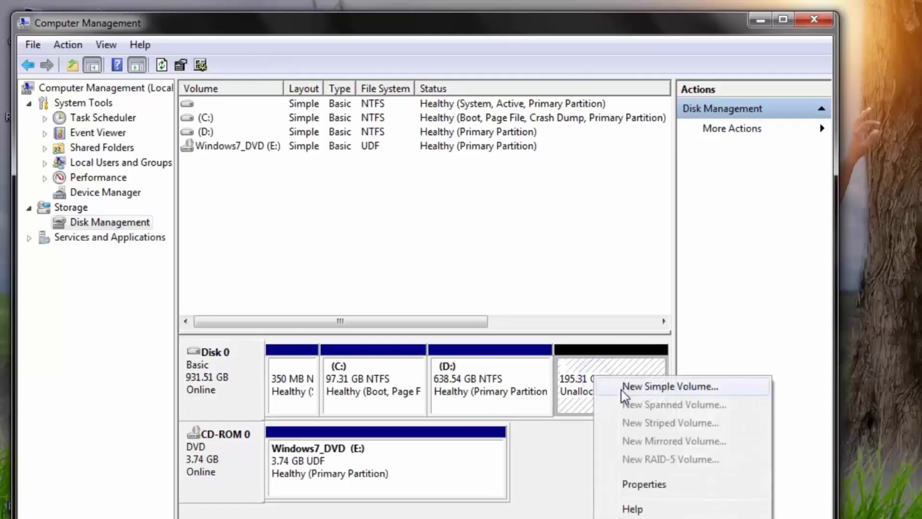
click(651, 388)
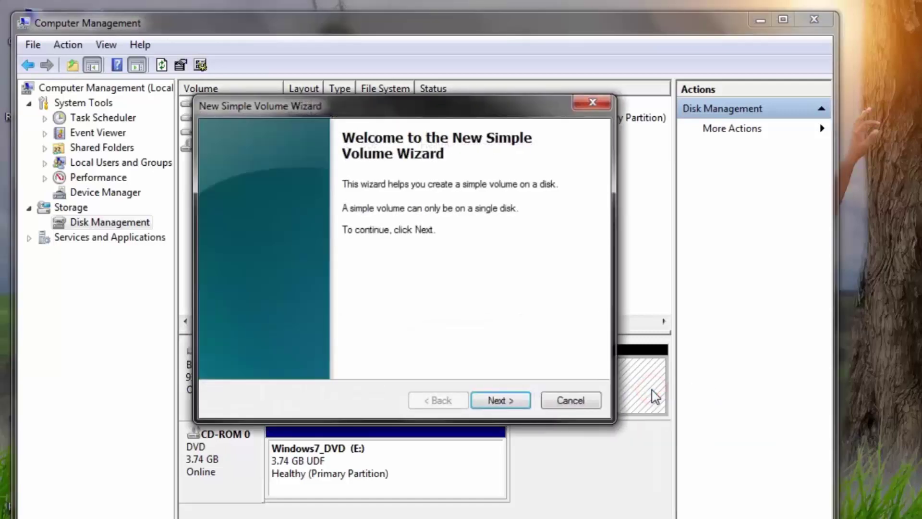
click(499, 400)
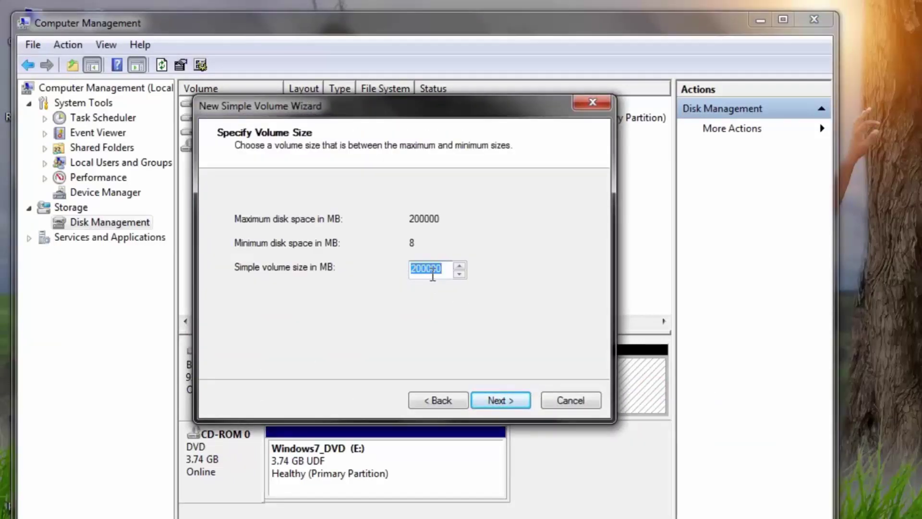
click(503, 402)
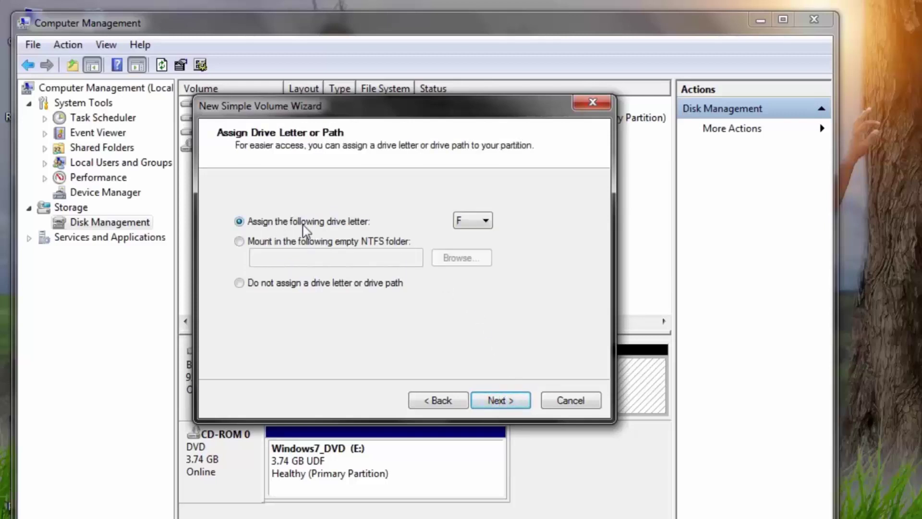
click(473, 220)
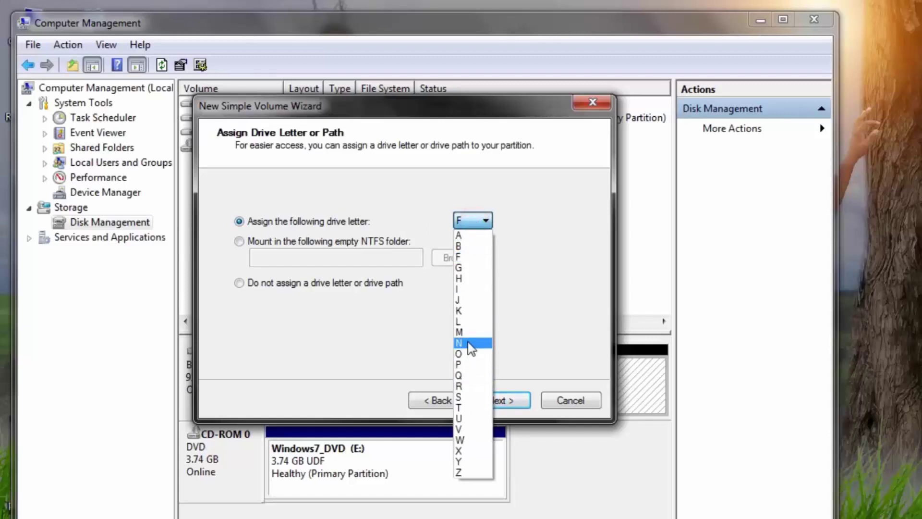
click(469, 256)
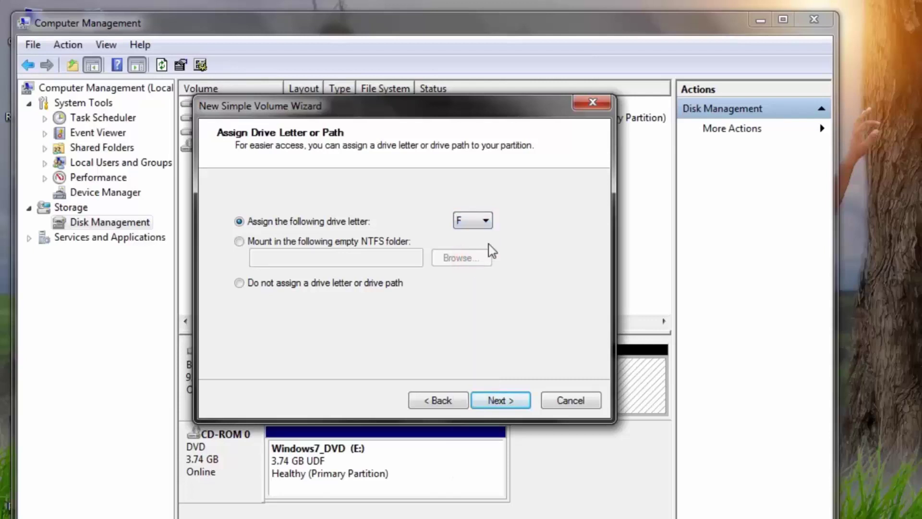
click(500, 400)
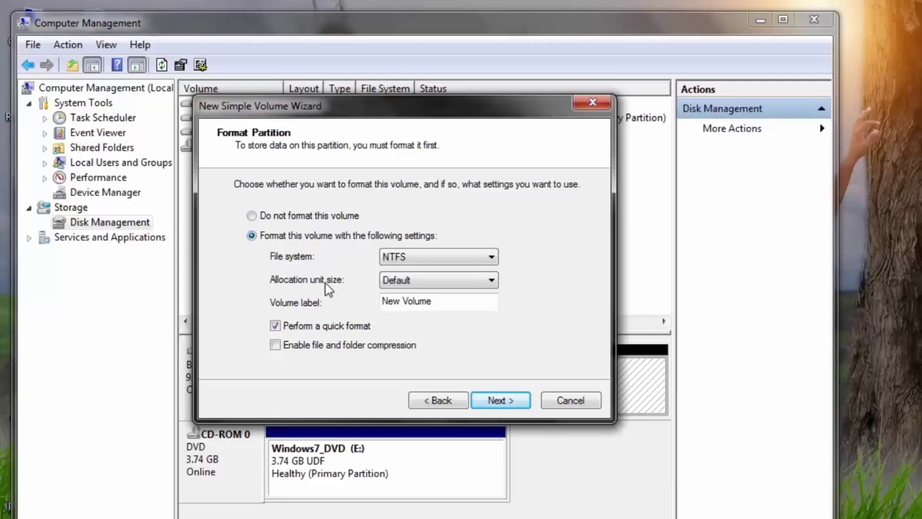
Label the volume "hindi tube" followed by the owner's first name, keep NTFS with quick format, and create it.
drag(456, 303, 353, 297)
click(443, 300)
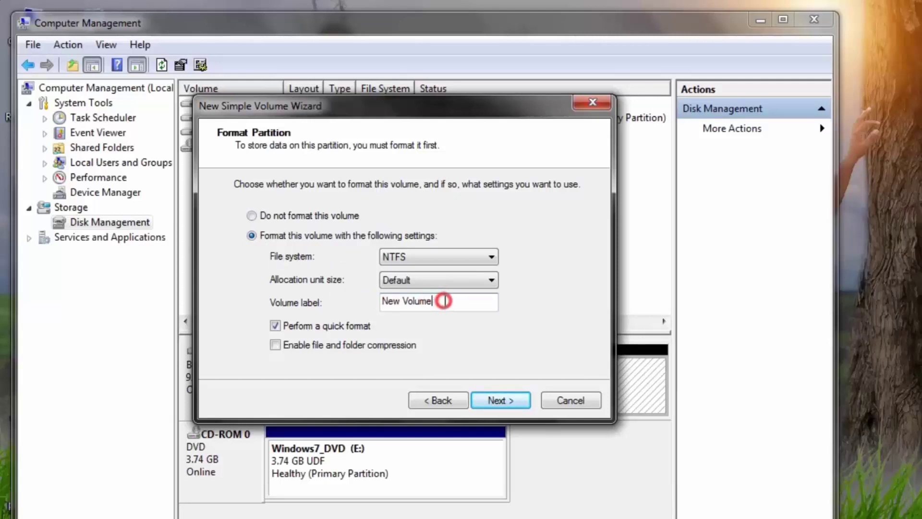
drag(444, 300, 370, 303)
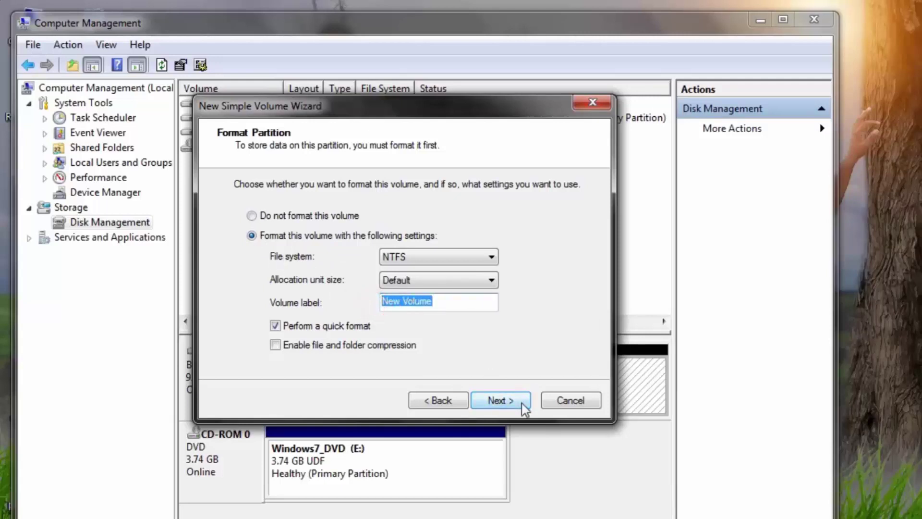
text(hindi tube)
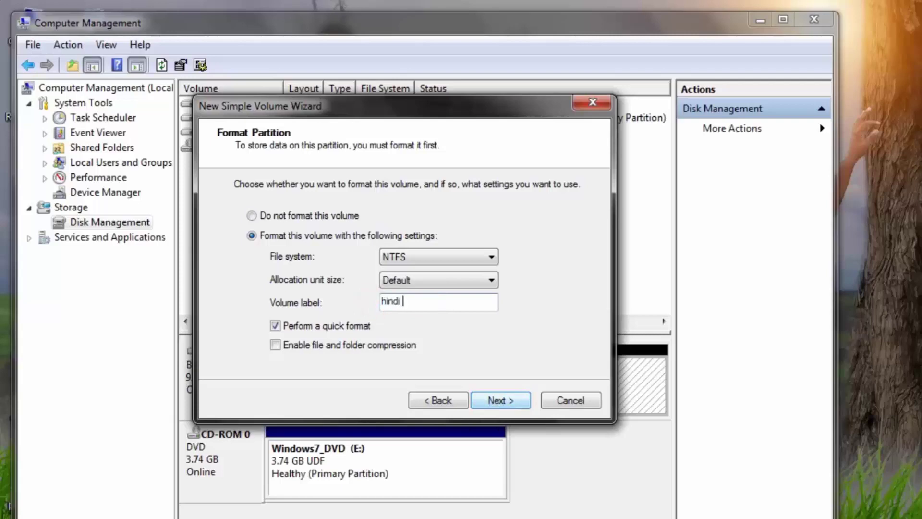
text( dheeraj)
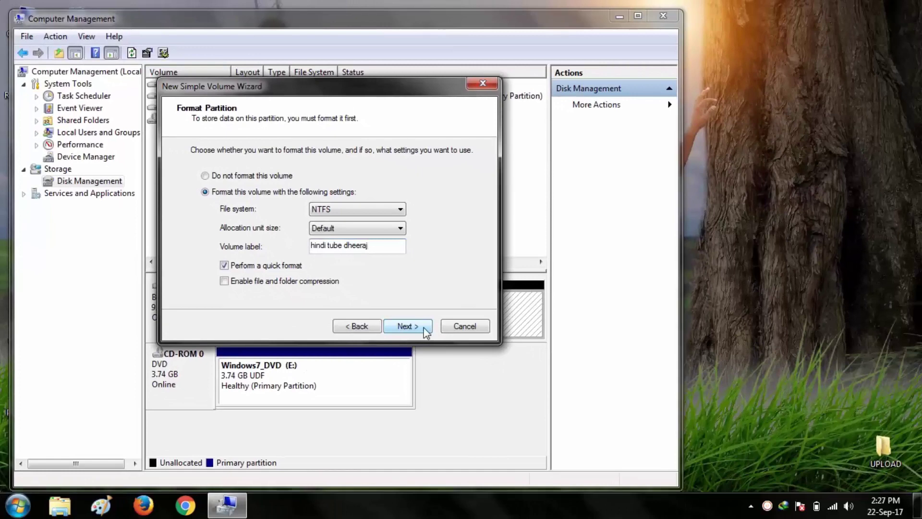
click(408, 327)
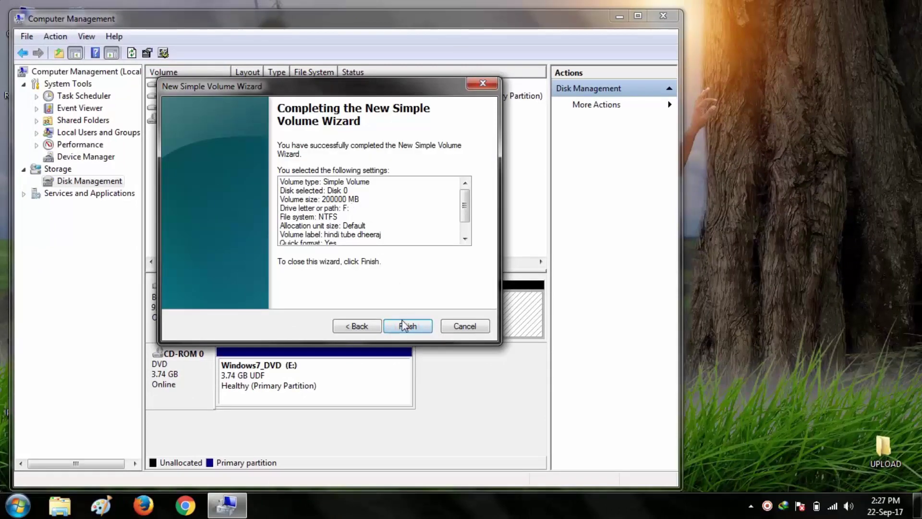
click(405, 327)
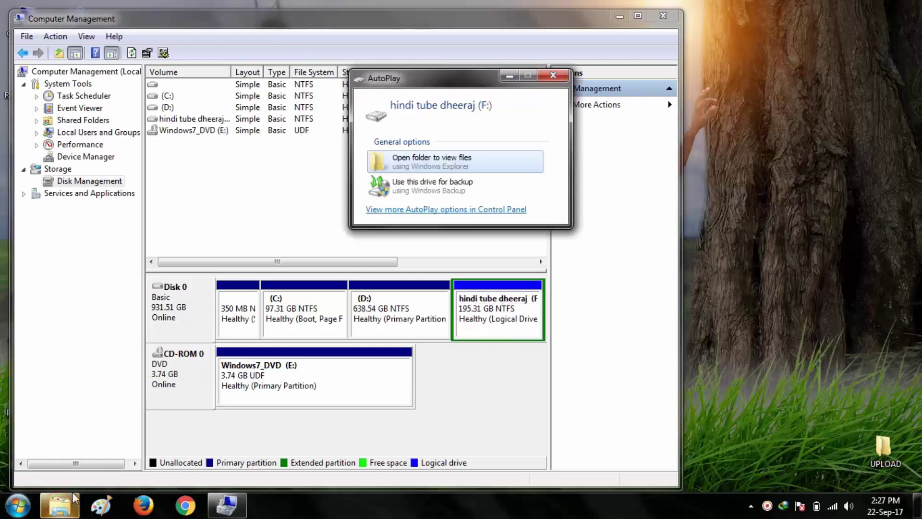
Close AutoPlay and Computer Management, then check the new F: drive and its contents in the Computer window.
click(559, 80)
click(663, 16)
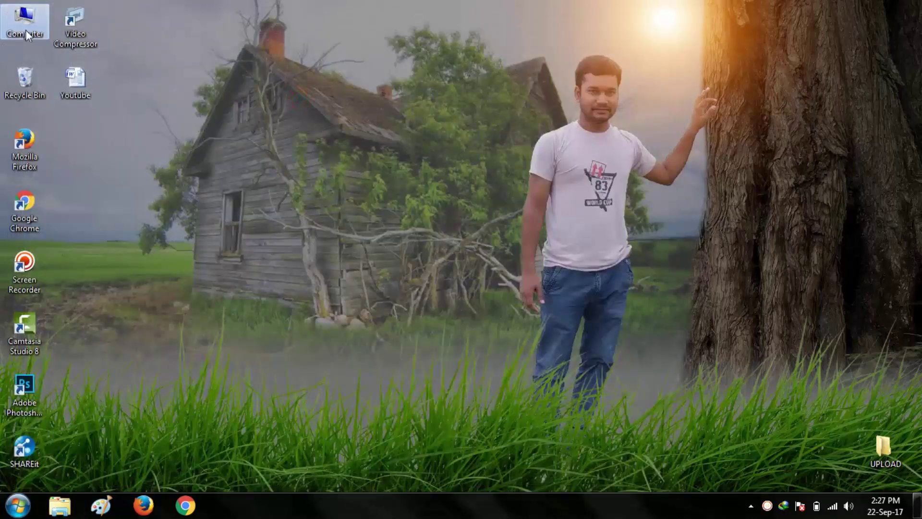
right_click(25, 30)
click(43, 36)
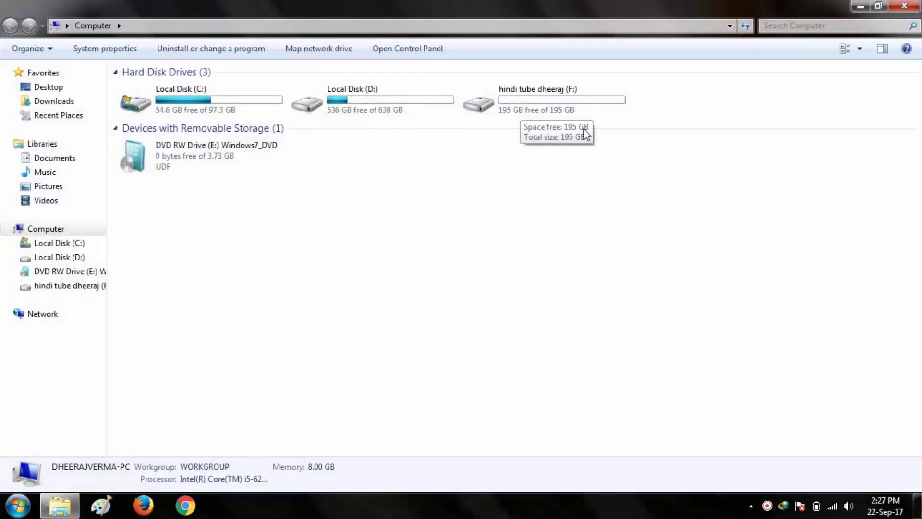
double_click(523, 94)
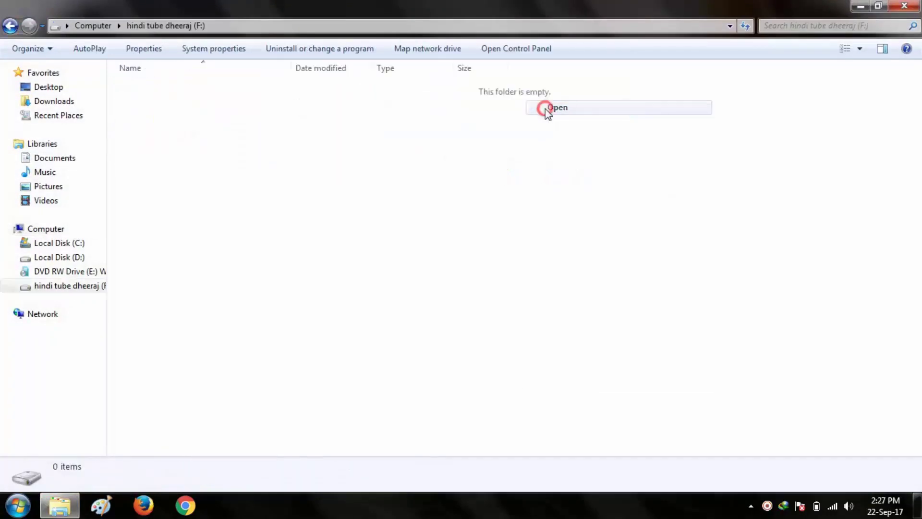
click(10, 25)
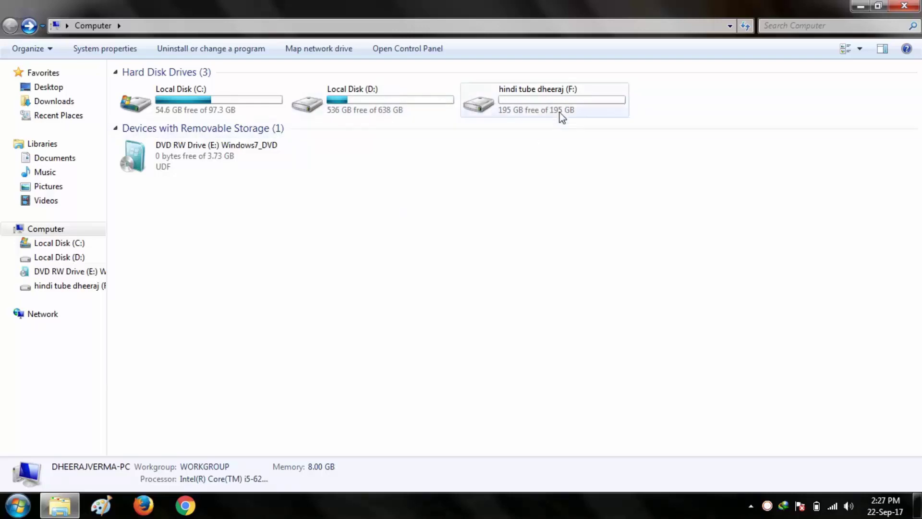
click(478, 235)
click(465, 172)
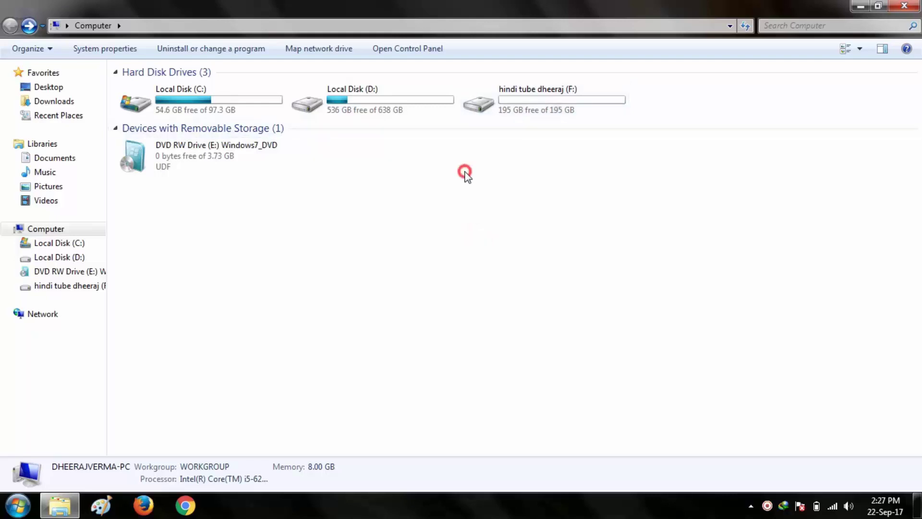
Leave the Computer window and reopen Disk Management to show the Disk 0 partitions.
click(904, 6)
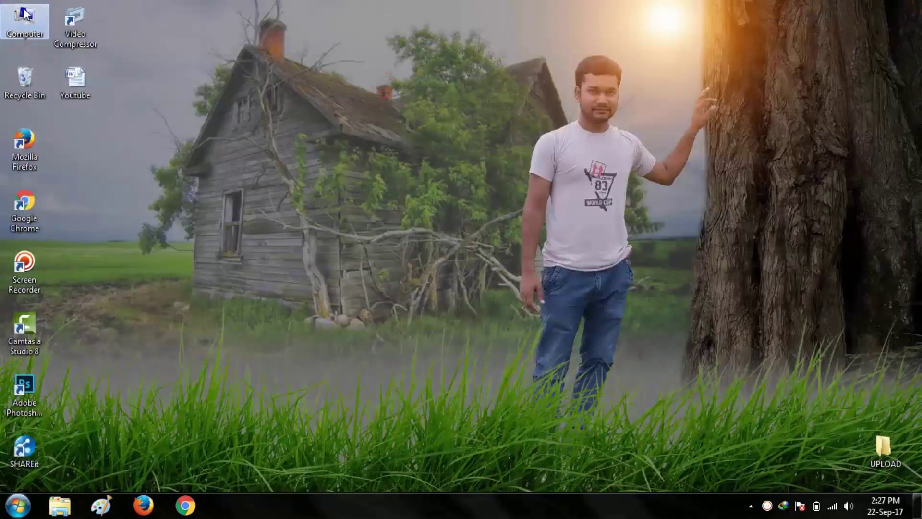
right_click(25, 21)
click(50, 32)
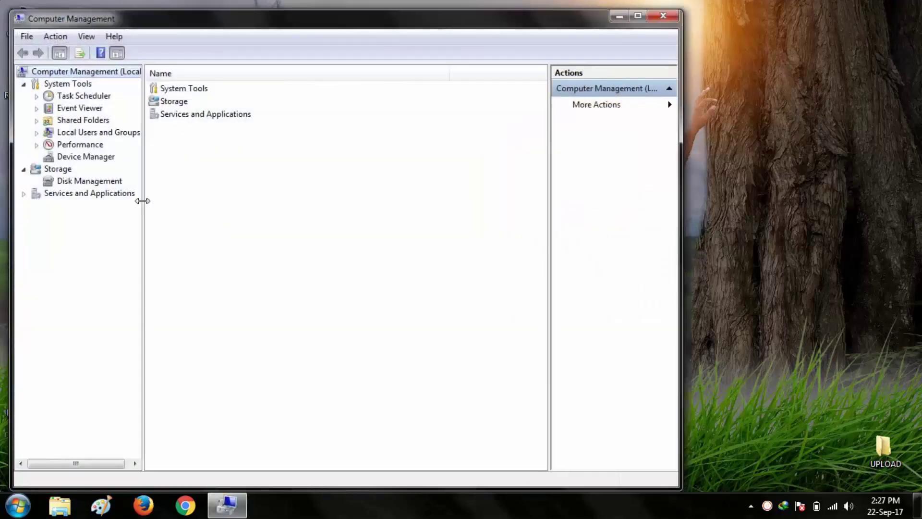
click(108, 182)
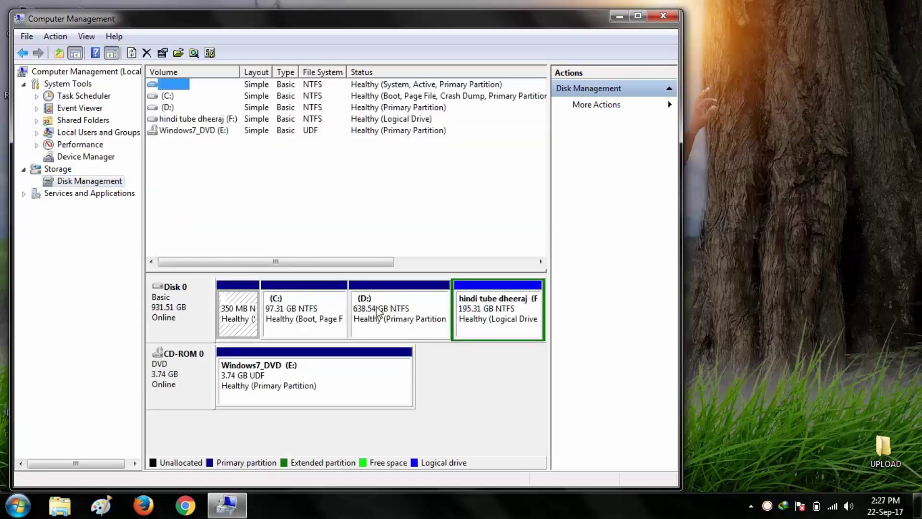
Delete the F: volume from Disk 0 and accept the erasure of its data.
click(495, 315)
right_click(488, 311)
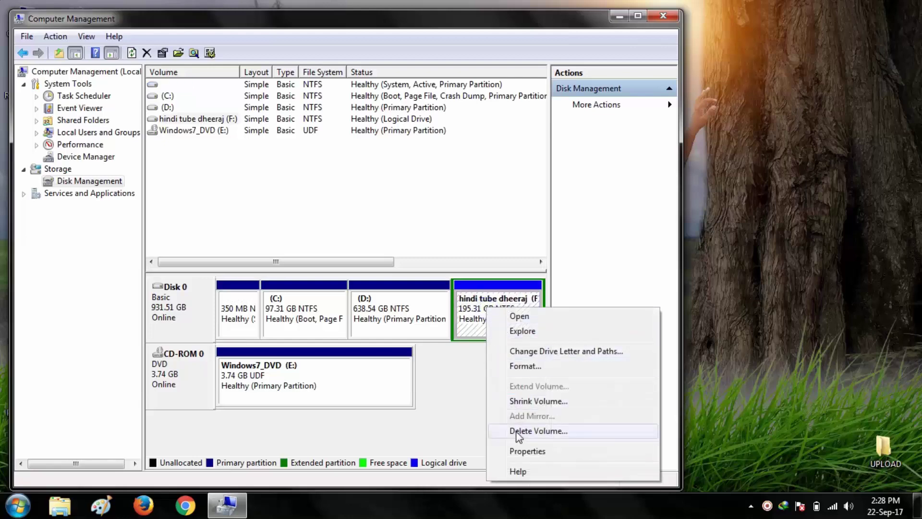
click(539, 431)
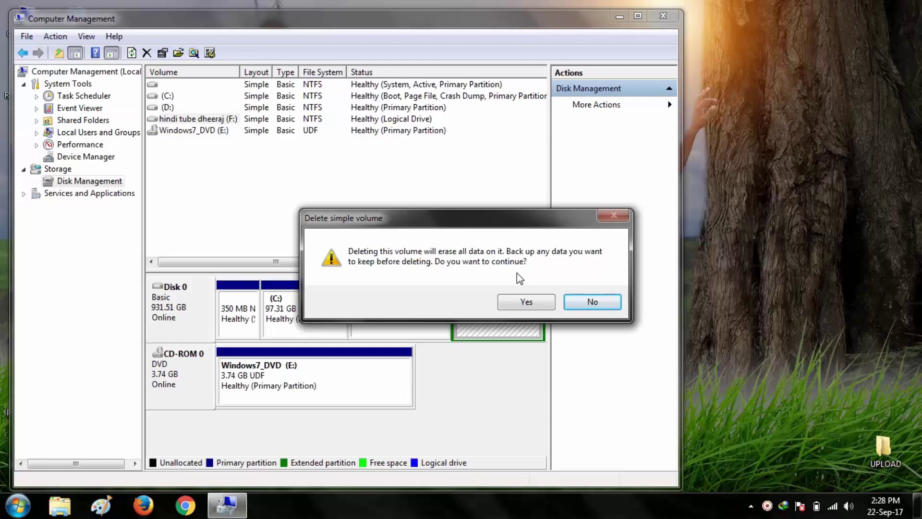
click(509, 301)
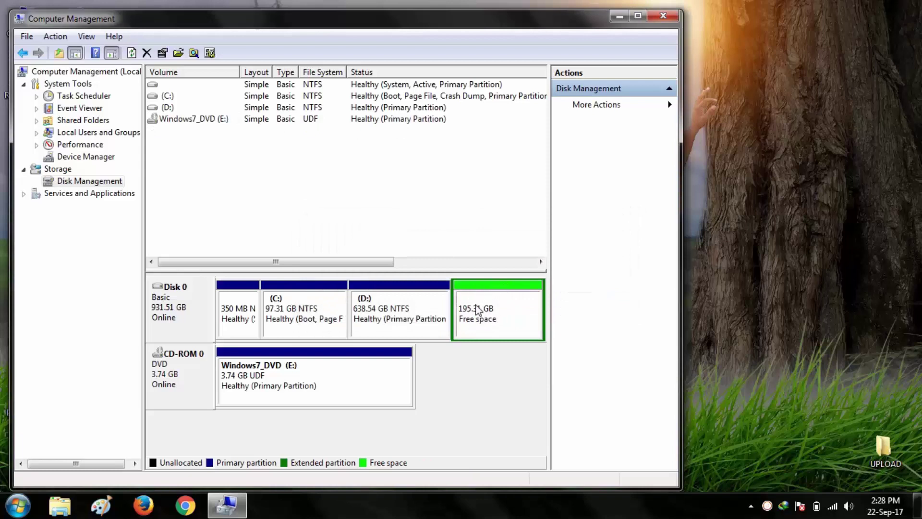
Delete the extended partition holding the free space on Disk 0 and accept that it becomes inaccessible.
right_click(477, 310)
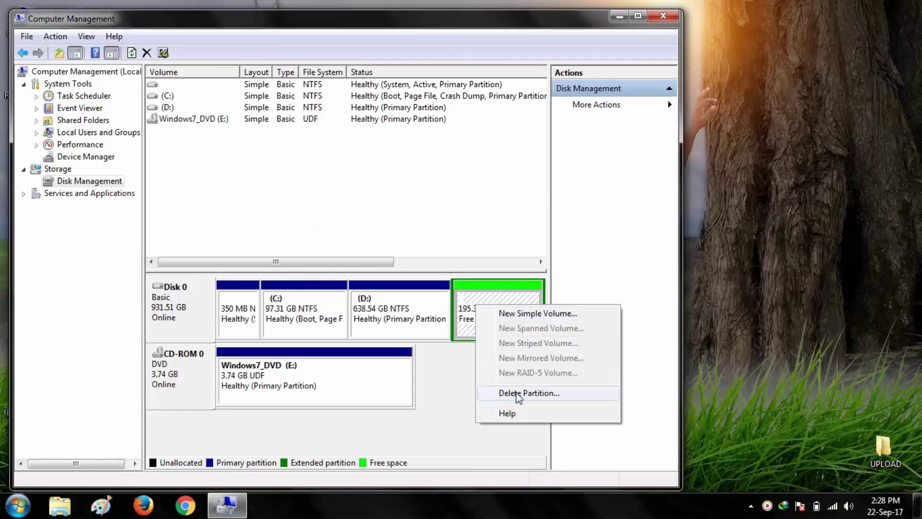
click(534, 393)
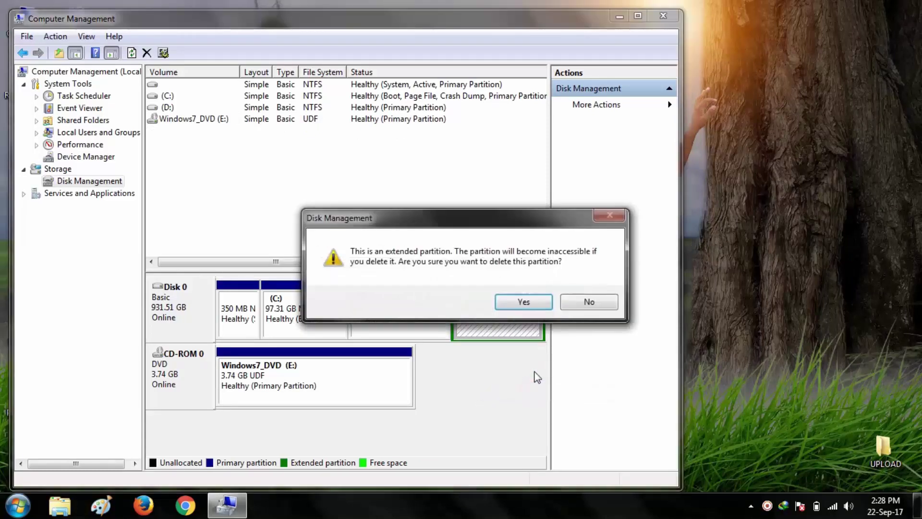
click(524, 302)
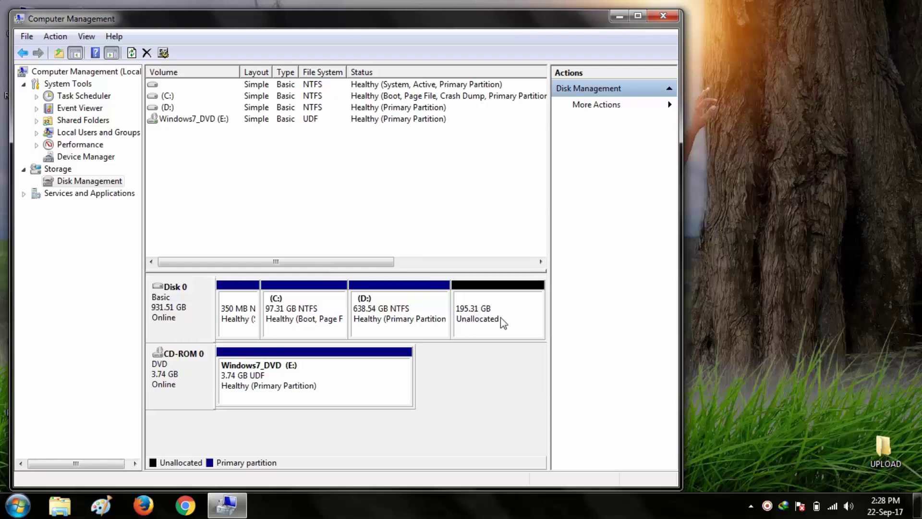
Extend the D: volume with the full 200000 MB of unallocated space on Disk 0.
click(373, 310)
right_click(373, 311)
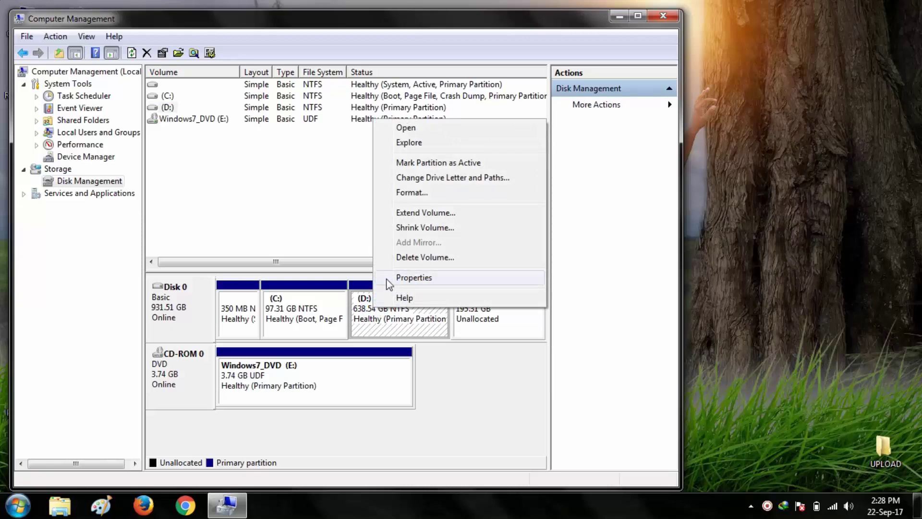
click(434, 214)
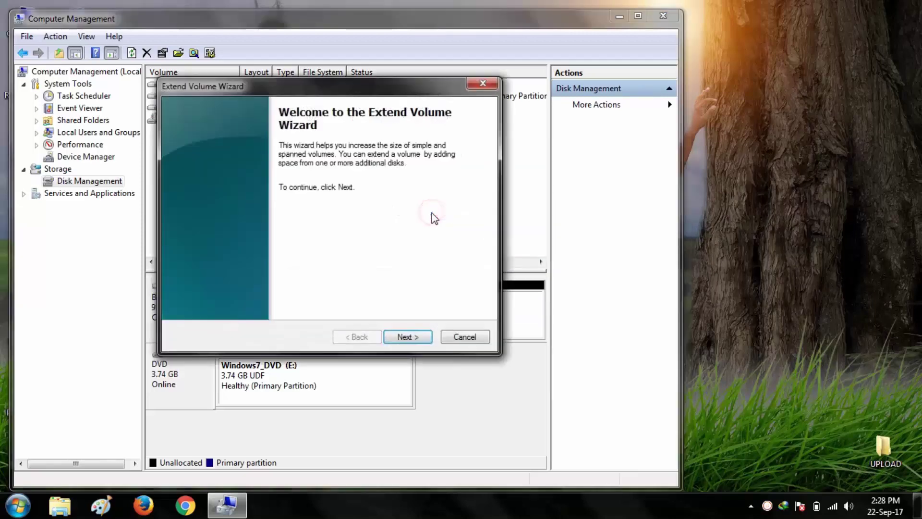
click(406, 337)
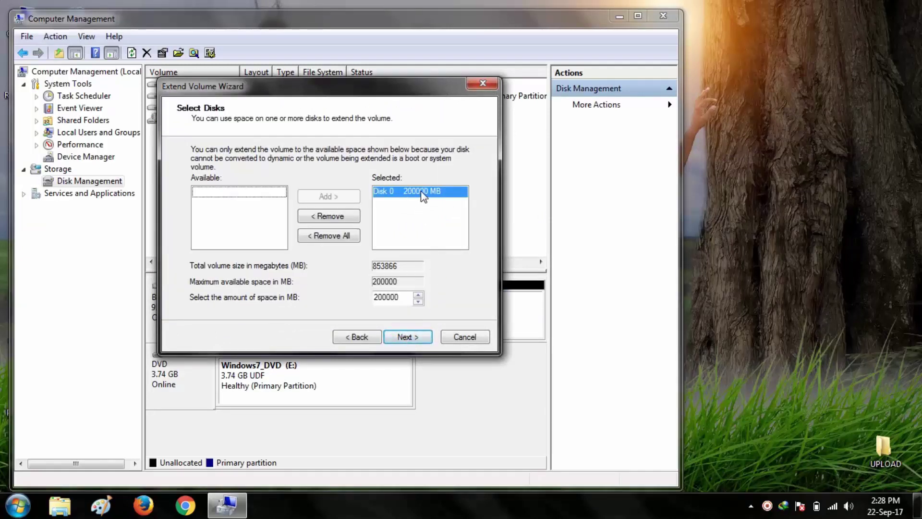
click(405, 337)
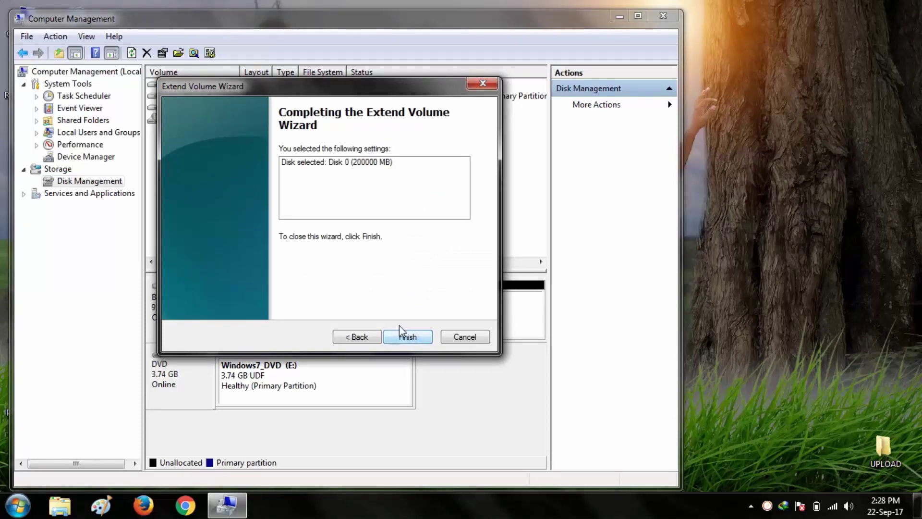
click(407, 337)
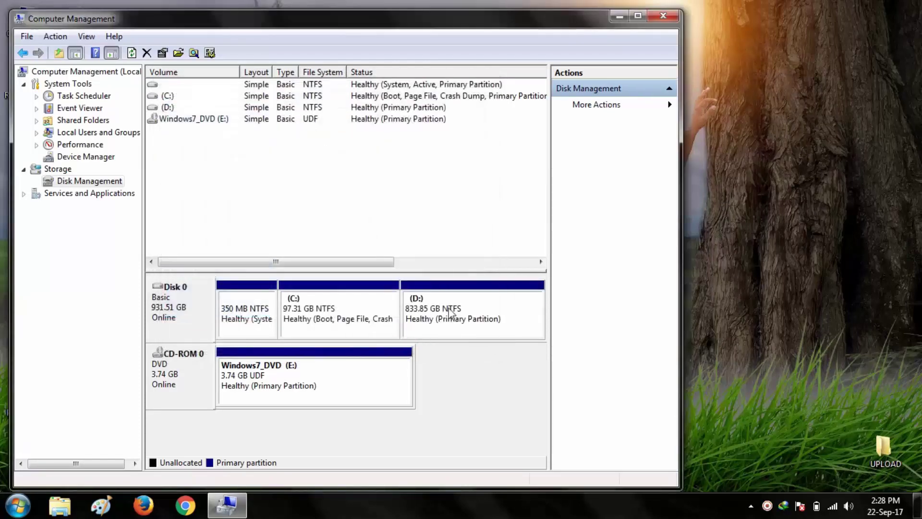
Close Computer Management, then open the Computer window and refresh it to check the remaining drives and the D: size.
key(alt+F4)
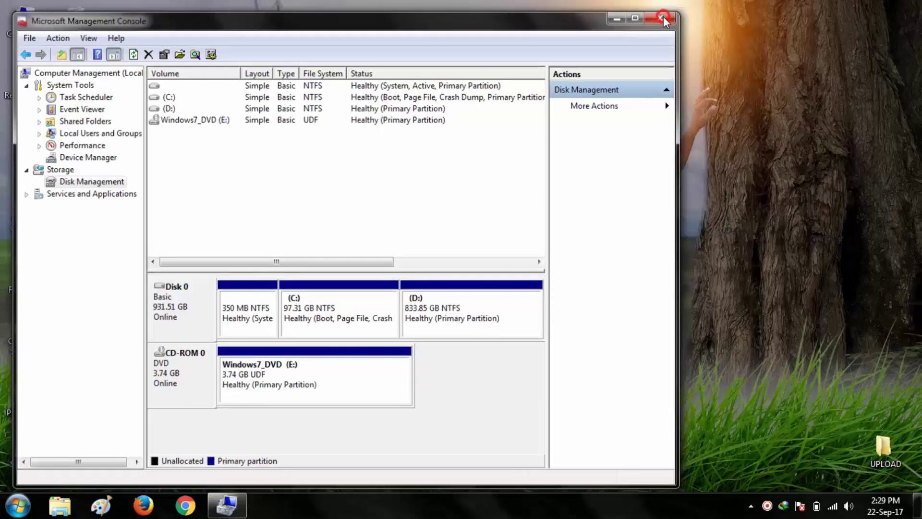
double_click(24, 19)
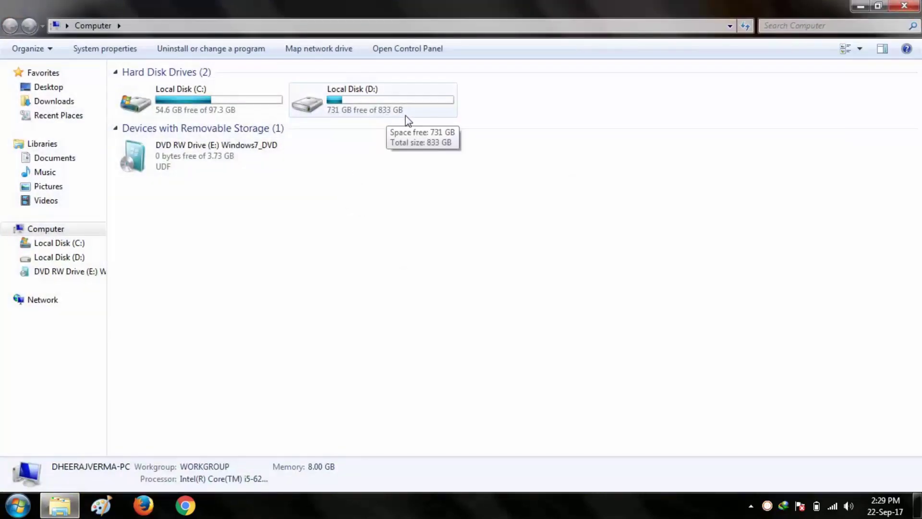
right_click(348, 199)
click(391, 253)
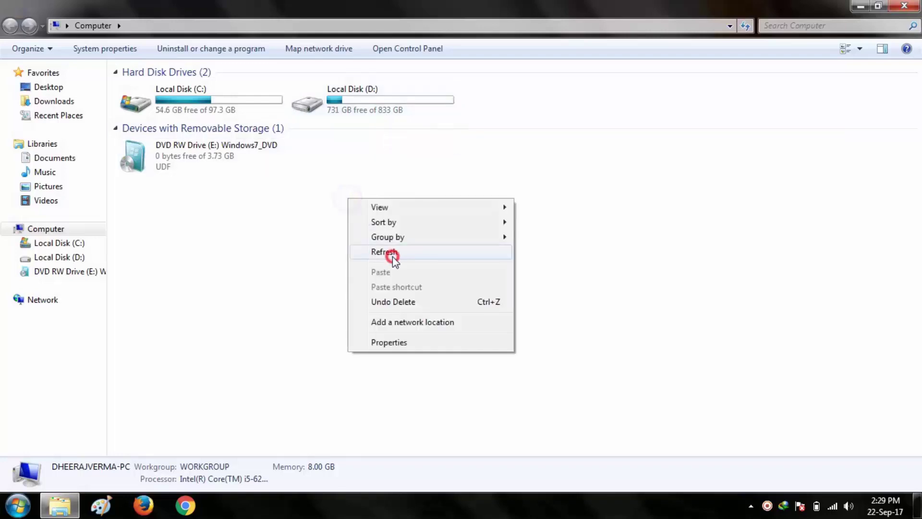
right_click(345, 218)
click(381, 272)
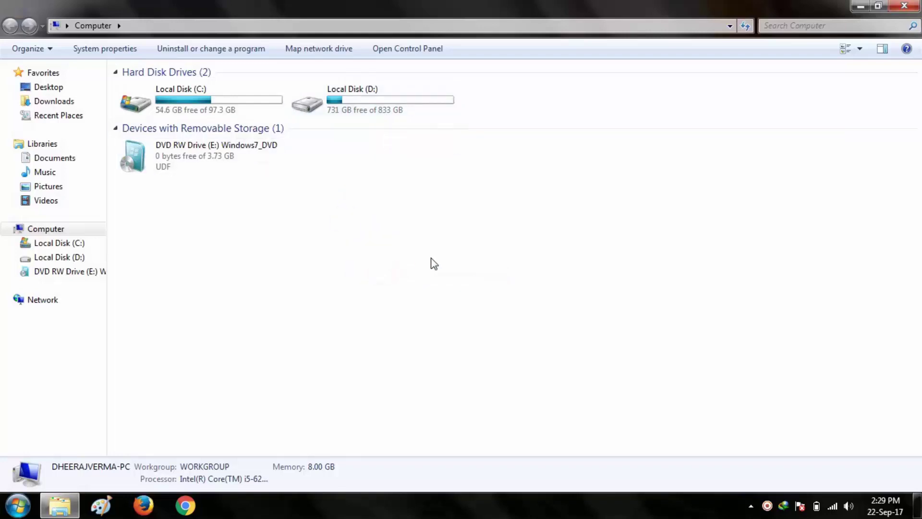
Close the Computer window and refresh the desktop.
click(904, 6)
right_click(367, 102)
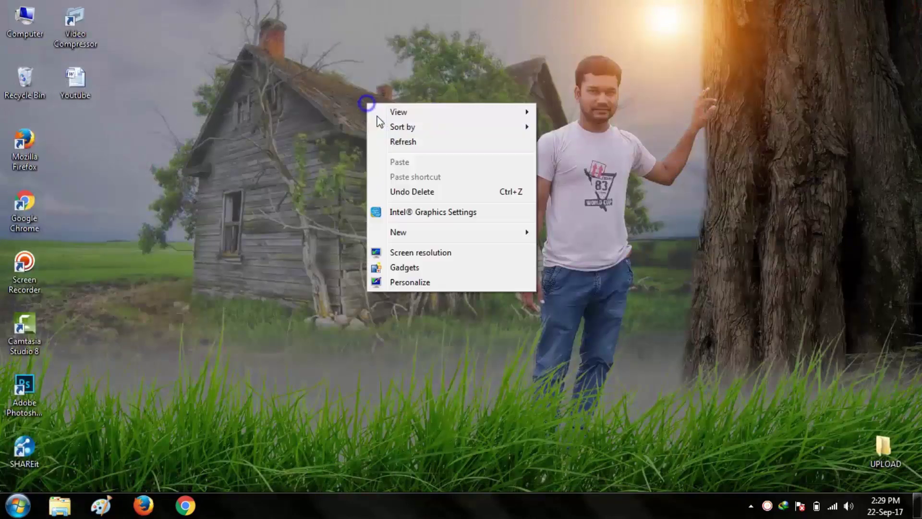
click(386, 140)
right_click(389, 136)
right_click(411, 173)
click(425, 208)
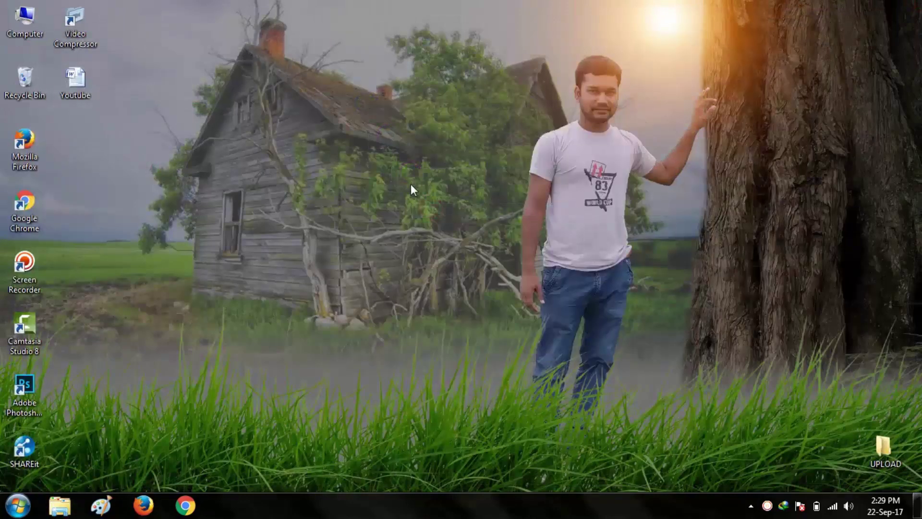